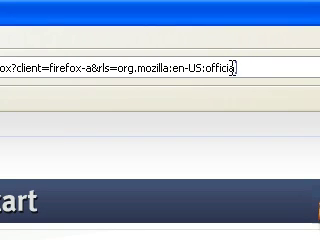
Select the Firefox Start page address in the address bar and bring up its editing menu
drag(234, 68, 80, 68)
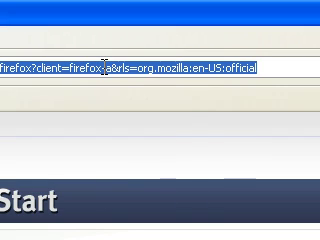
right_click(105, 68)
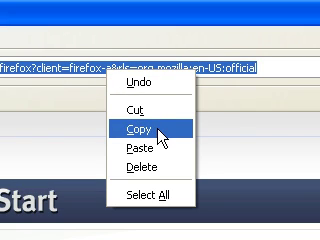
Copy the Firefox Start page address, close Firefox, then relaunch and close it again
click(160, 131)
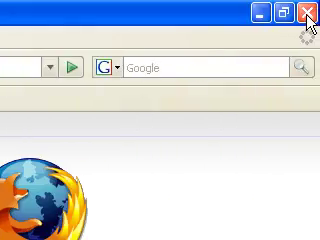
click(309, 20)
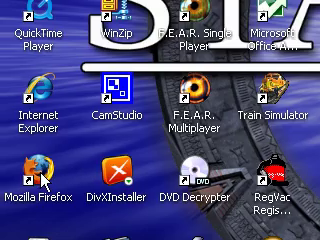
double_click(42, 180)
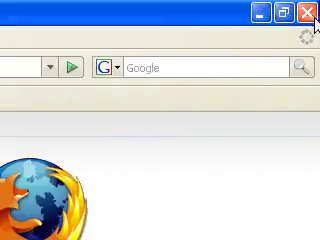
click(310, 14)
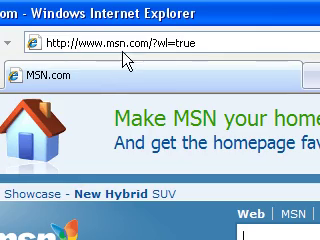
Clear the MSN address from Internet Explorer's address bar and paste the Firefox Start page address
click(196, 43)
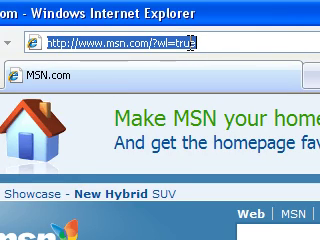
key(BackSpace)
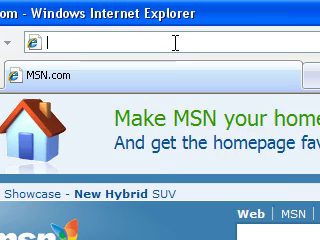
right_click(175, 43)
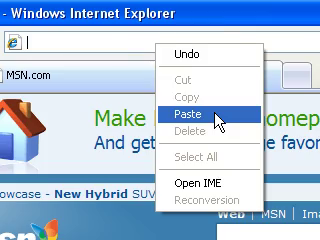
click(218, 121)
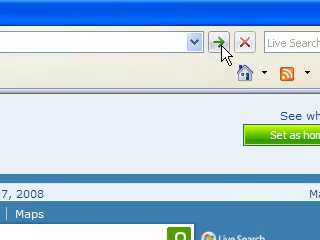
Load the Firefox Start Page from the pasted address, then close Internet Explorer
click(220, 44)
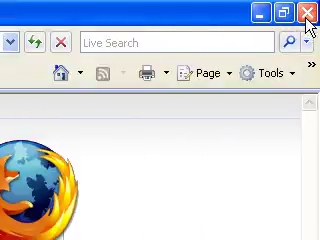
click(306, 20)
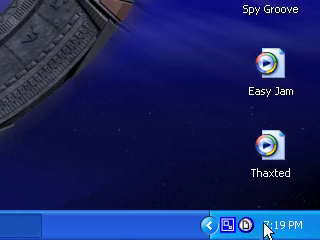
Show the CamStudio recorder window from its taskbar tray icon, with about 107 seconds elapsed
click(233, 223)
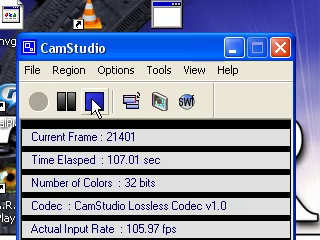